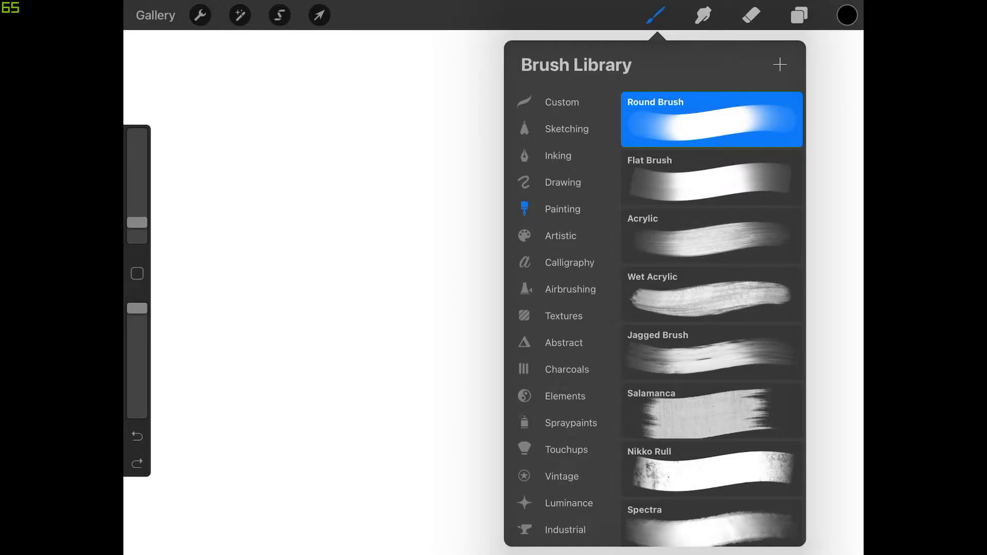
# Step: Start a brush import from the Brush Library, landing in the Chrome downloads file picker
pyautogui.click(779, 65)
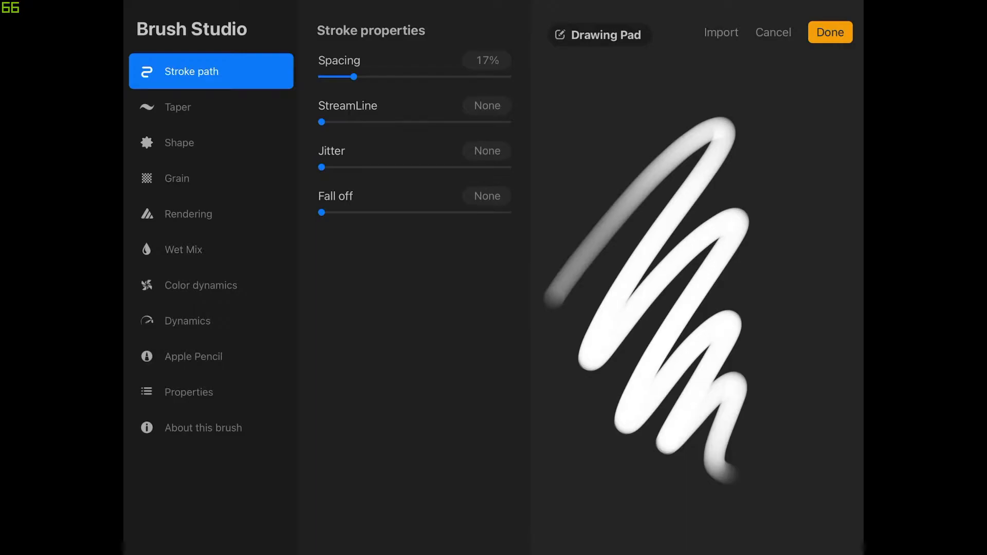
pyautogui.click(721, 32)
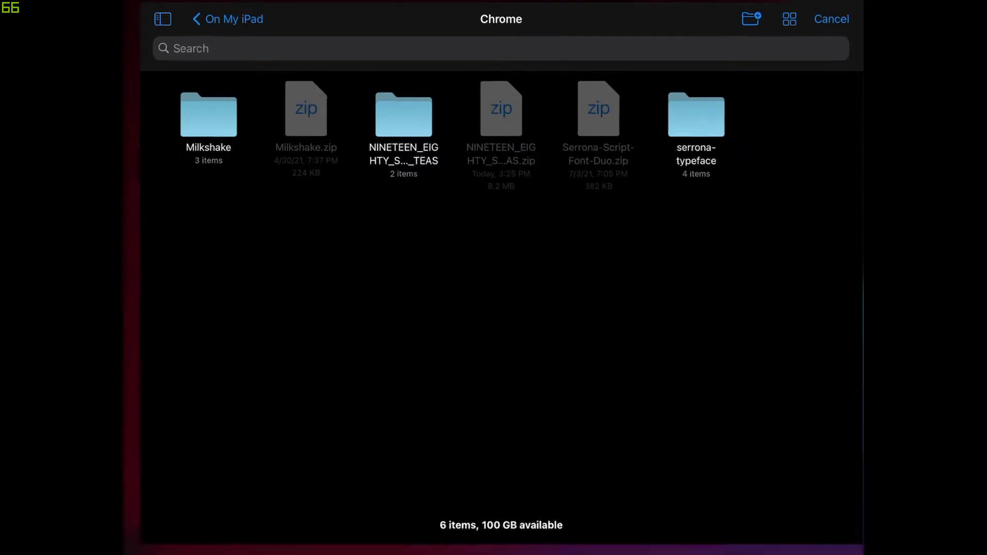
# Step: Switch to Chrome and download Splatter_Brush_Set_abr.zip from the Brusheezy Splatter page
pyautogui.press('super+Tab')
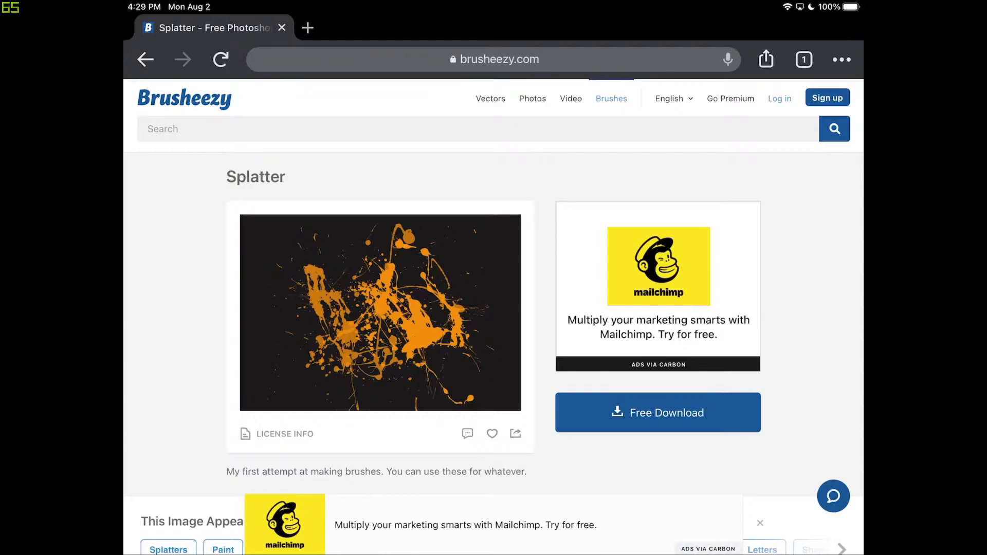
pyautogui.scroll(-2, 493, 308)
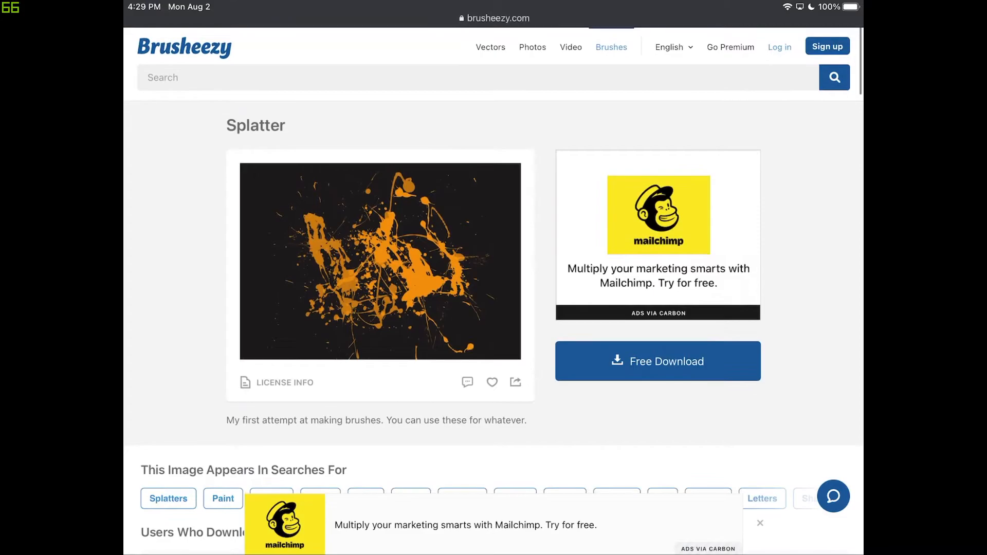
pyautogui.click(657, 362)
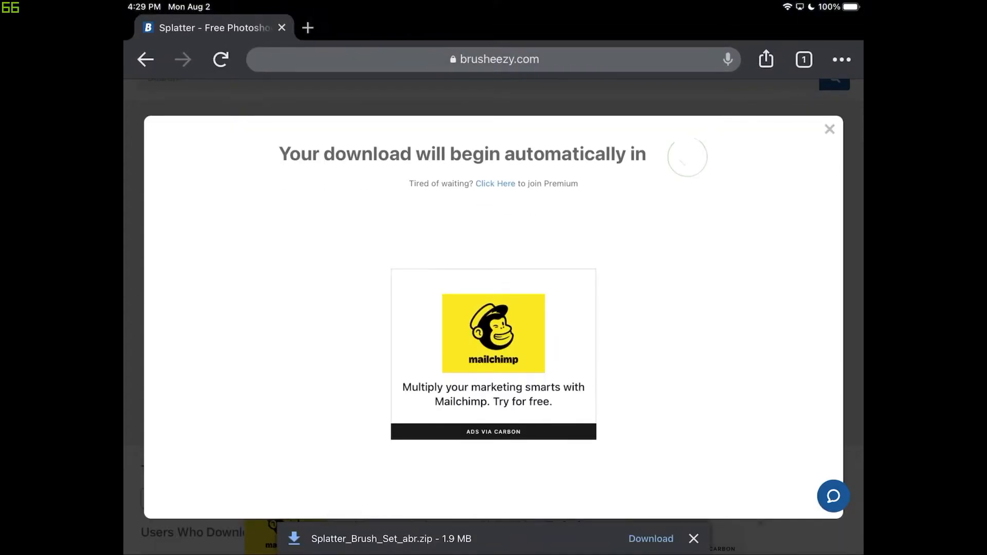
pyautogui.click(650, 538)
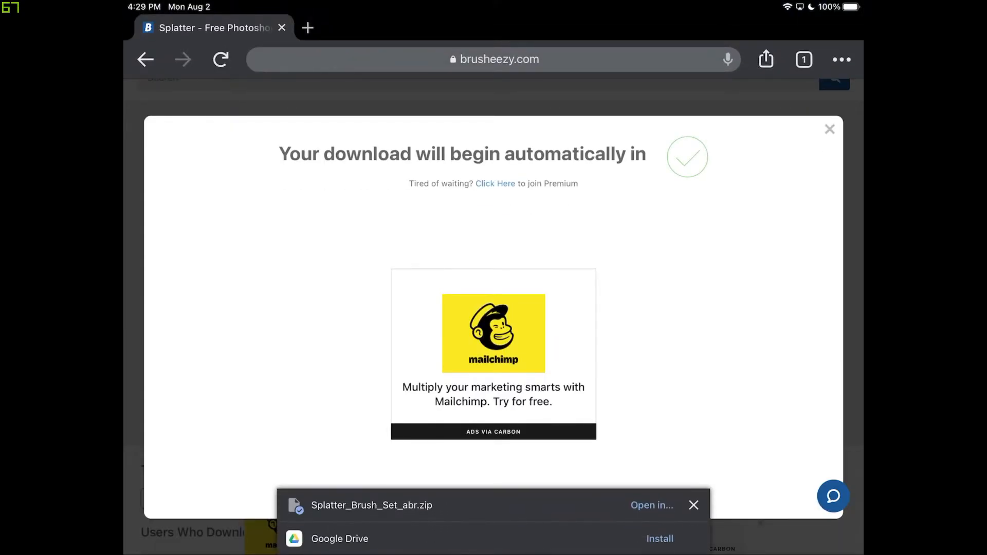
# Step: In Files under On My iPad > Chrome, unzip Splatter_Brush_Set_abr.zip into Splatter Brush Set.abr
pyautogui.press('super+Tab')
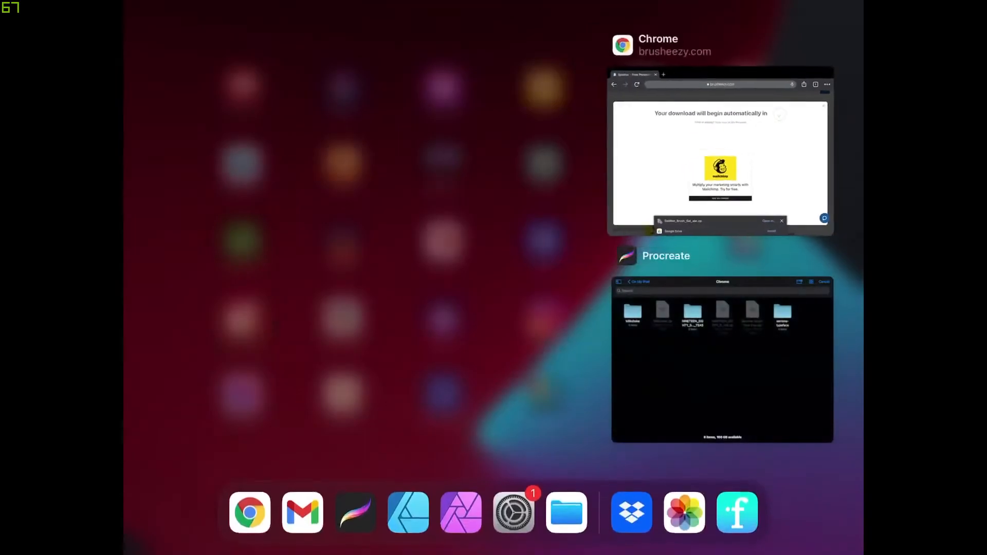
pyautogui.click(566, 511)
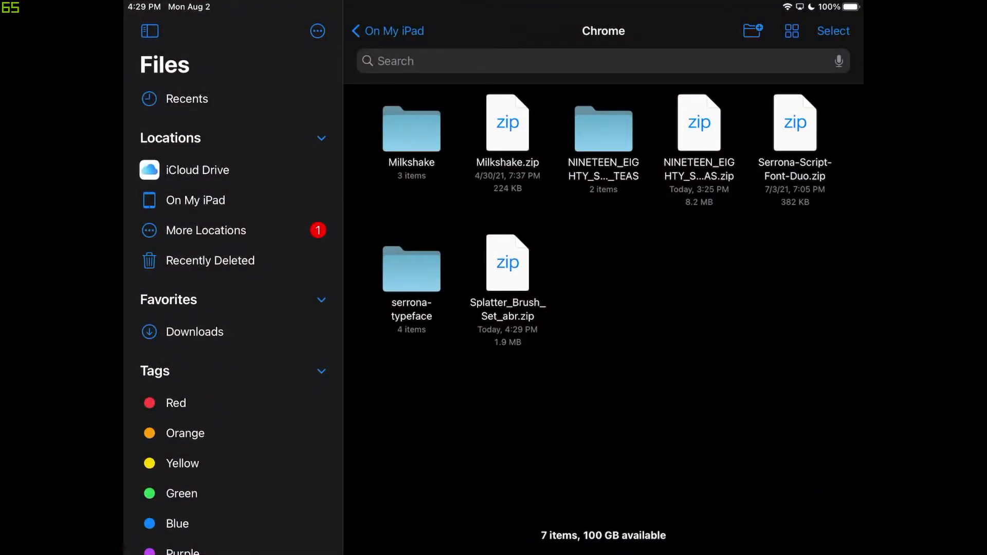
pyautogui.click(195, 199)
pyautogui.click(410, 131)
pyautogui.click(507, 266)
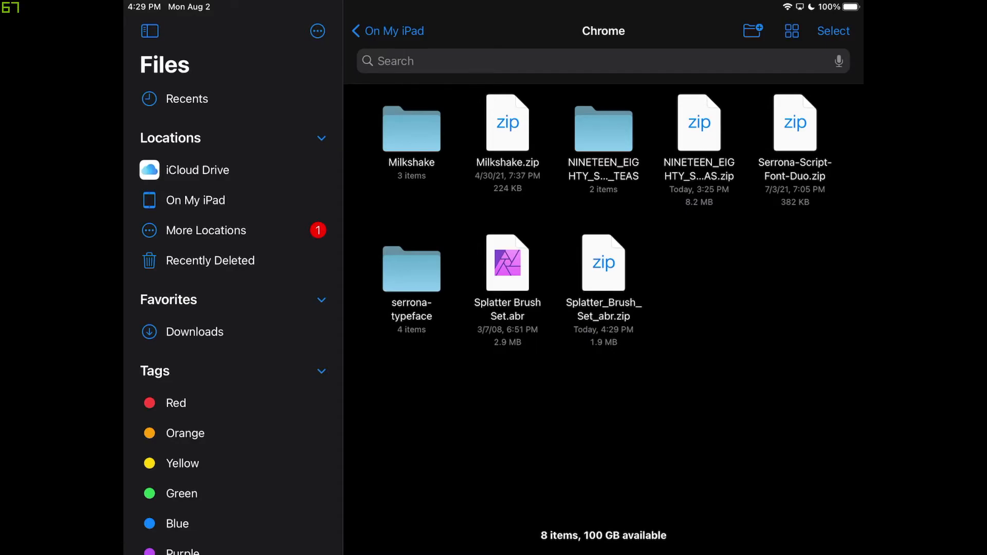
# Step: Dismiss Files from the app switcher and return to Procreate's import picker
pyautogui.moveTo(493, 551); pyautogui.dragTo(493, 309)
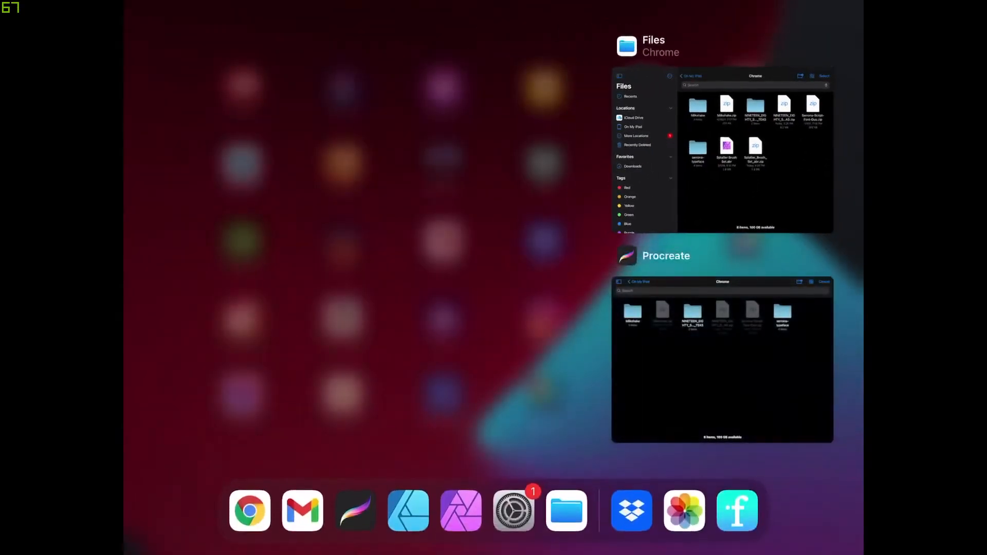
pyautogui.moveTo(723, 151); pyautogui.dragTo(723, 9)
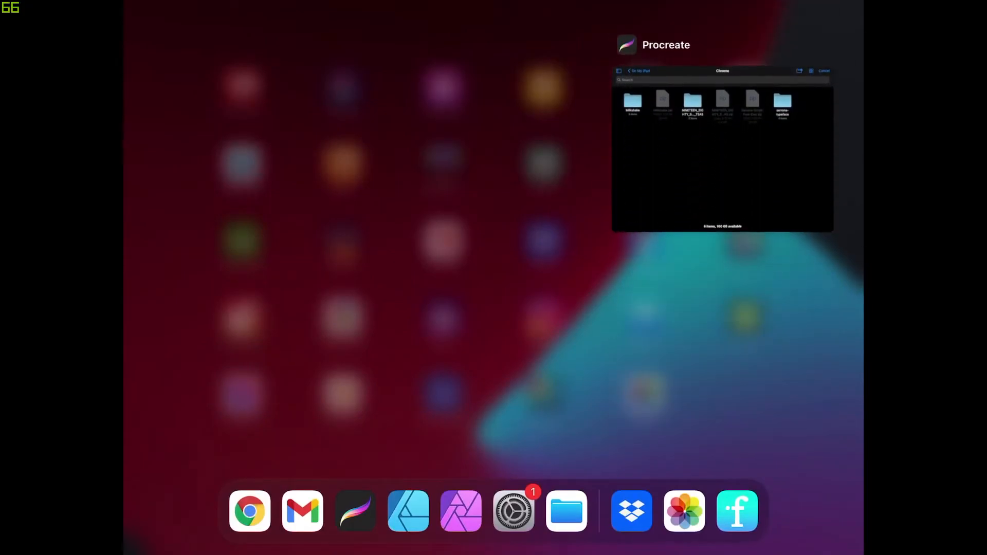
pyautogui.click(722, 155)
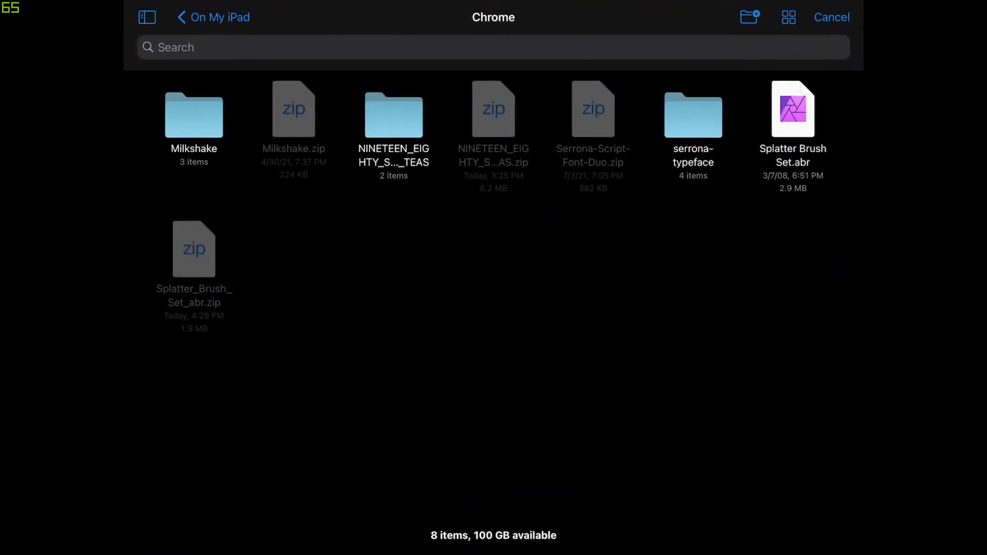
# Step: Navigate the picker to On My iPad > Chrome and import Splatter Brush Set.abr
pyautogui.click(212, 18)
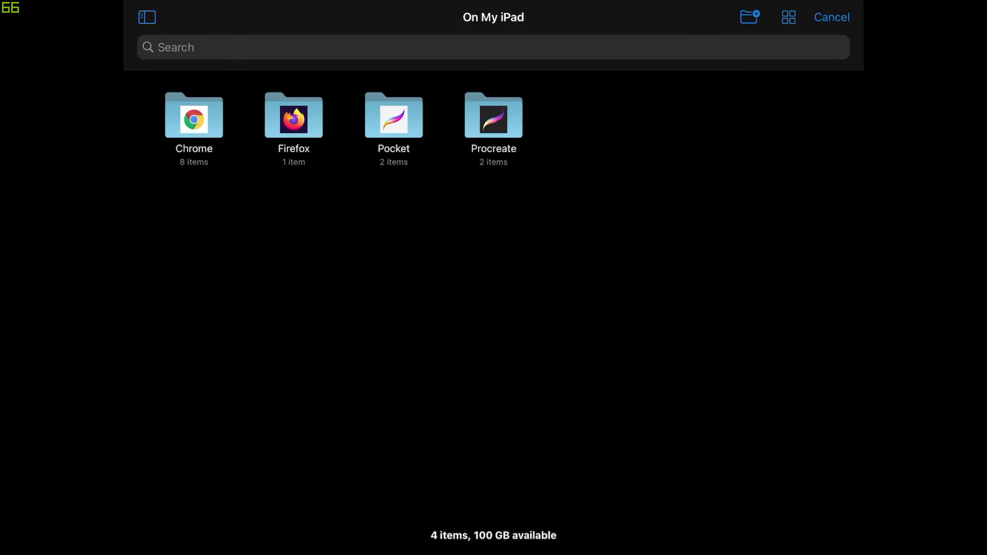
pyautogui.click(147, 17)
pyautogui.click(147, 17)
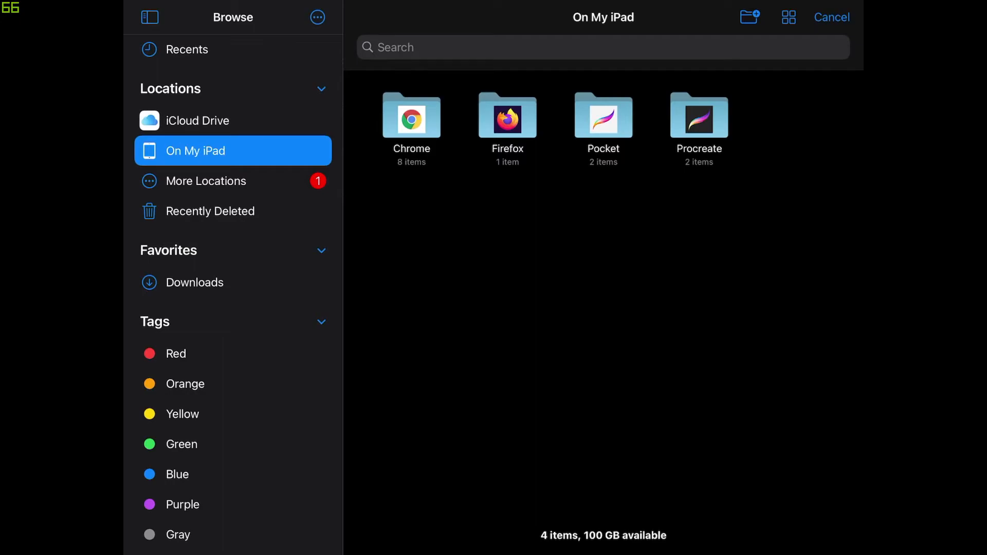
pyautogui.click(411, 115)
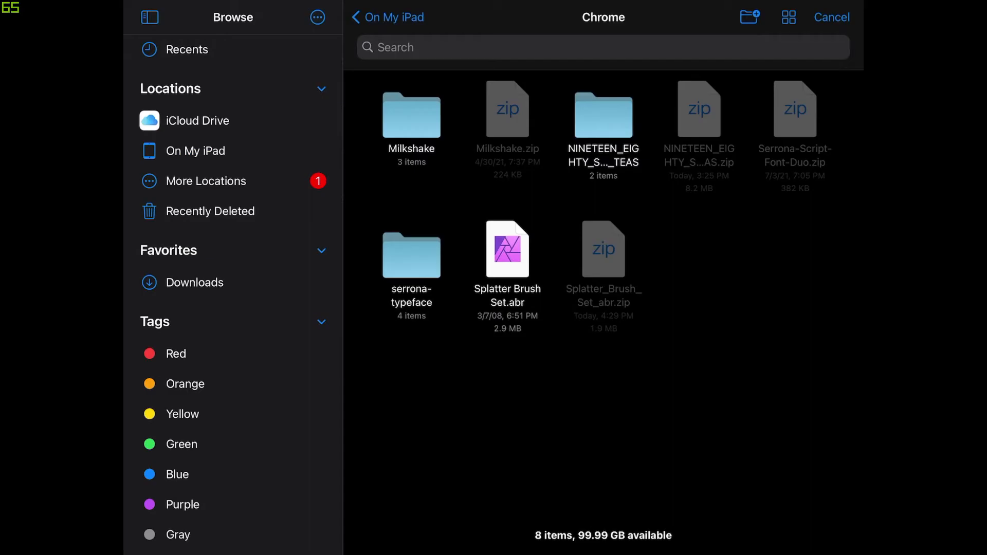
pyautogui.click(507, 255)
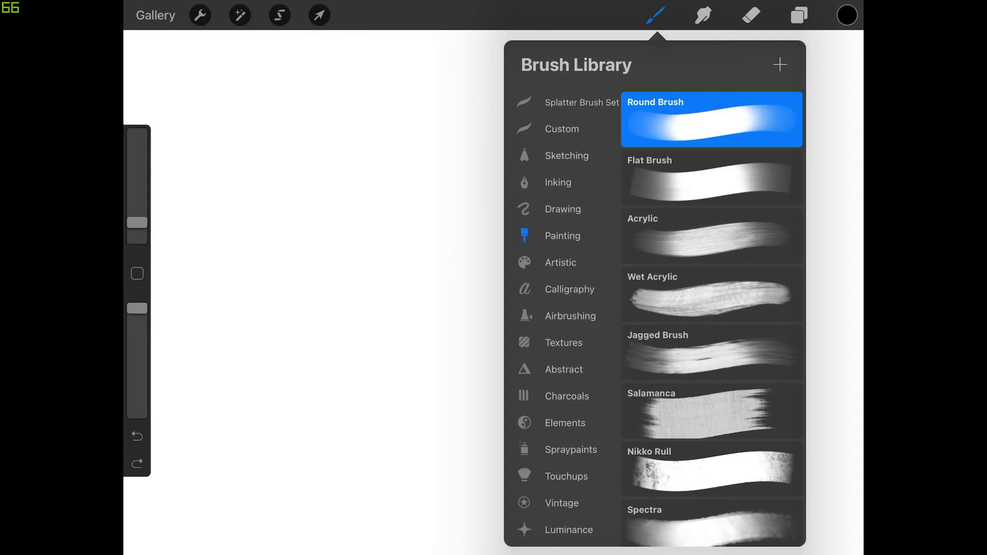
# Step: Select Splatter 3 from the imported set and paint a black zigzag stroke across the canvas
pyautogui.click(567, 102)
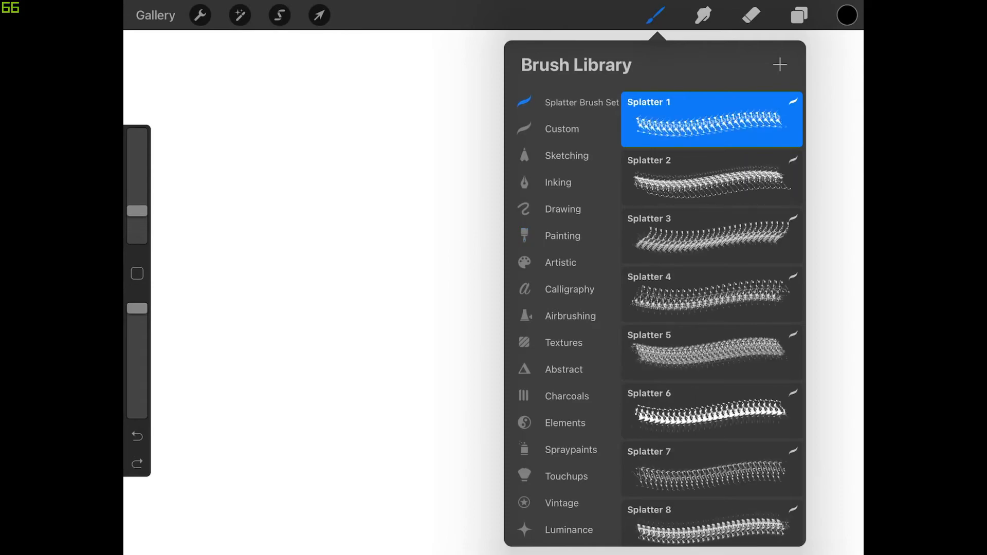
pyautogui.scroll(-2, 712, 308)
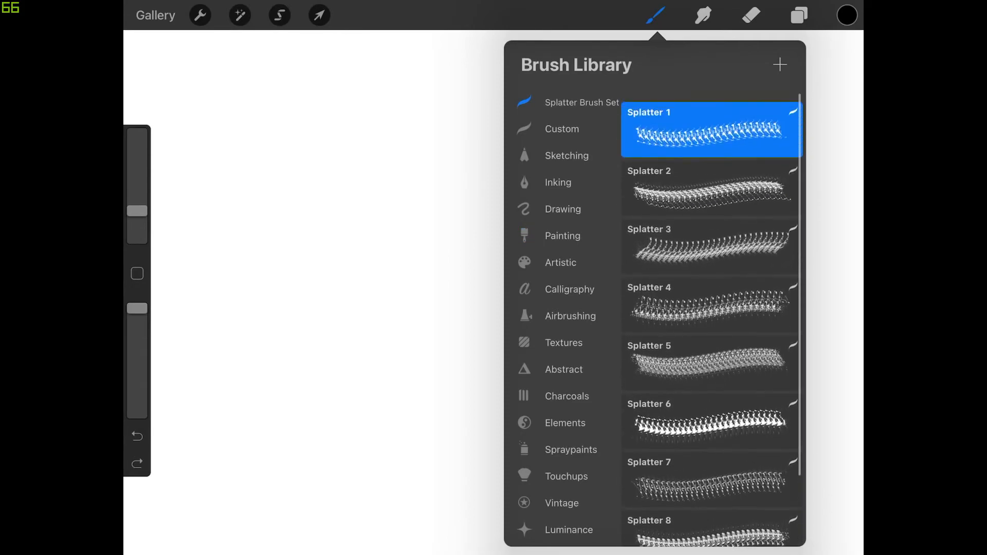
pyautogui.scroll(-3, 712, 309)
pyautogui.scroll(2, 712, 308)
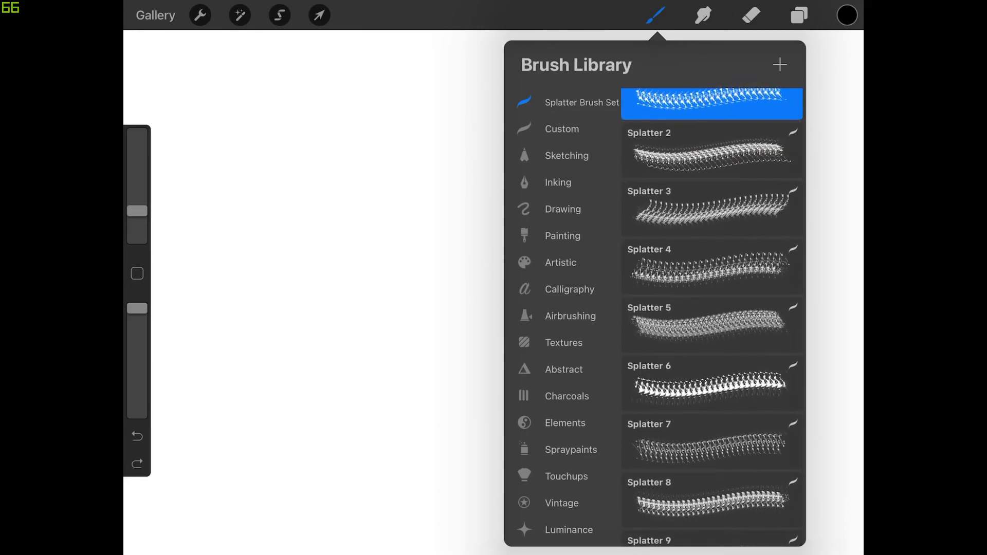
pyautogui.click(711, 208)
pyautogui.click(308, 278)
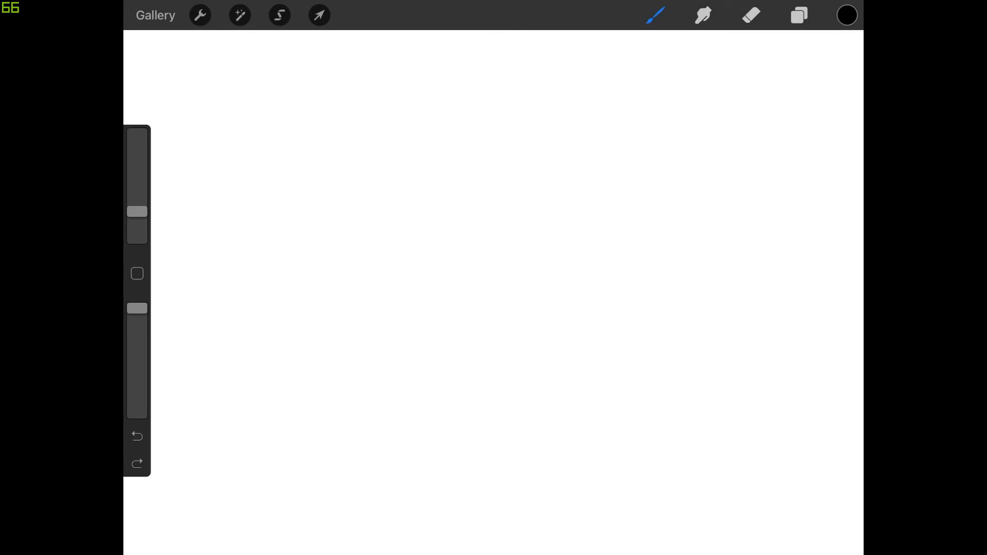
pyautogui.moveTo(312, 274)
pyautogui.mouseDown()
pyautogui.moveTo(494, 117)
pyautogui.moveTo(724, 215)
pyautogui.mouseUp()
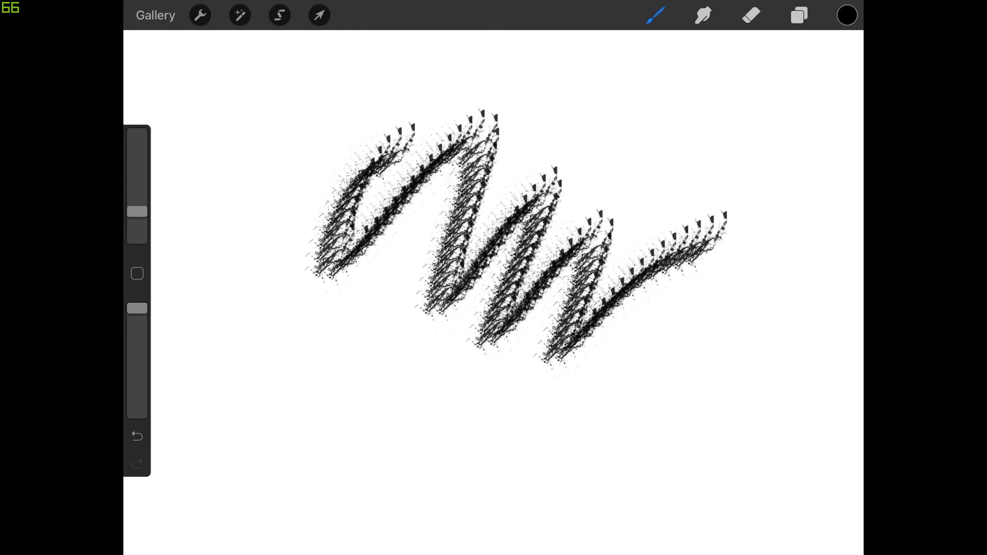